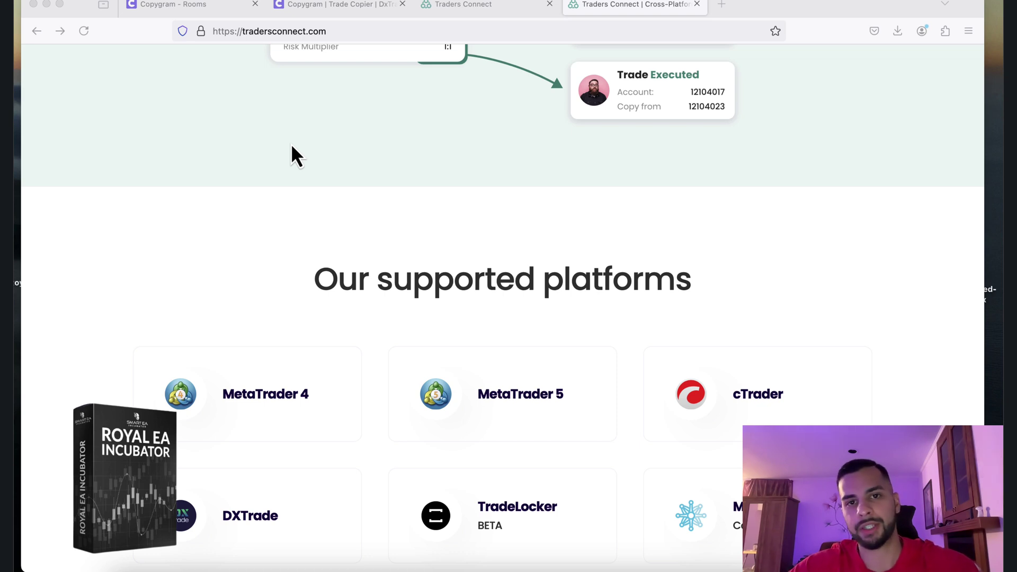
Bring up the Copygram homepage scrolled up to its top headline
{"action": "scroll", "coordinate": [288, 145], "scroll_direction": "down", "scroll_amount": 1}
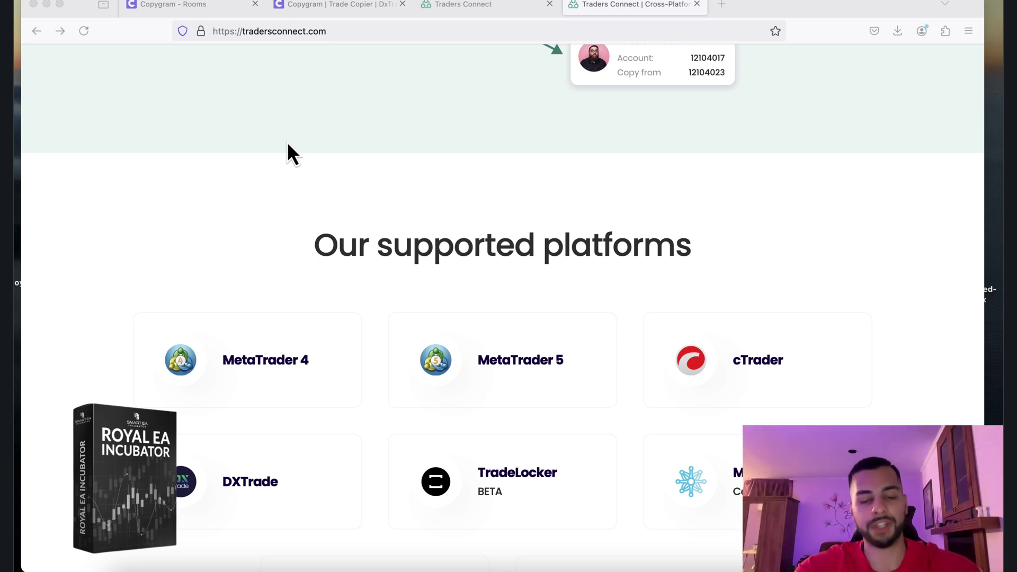
{"action": "scroll", "coordinate": [287, 144], "scroll_direction": "down", "scroll_amount": 3}
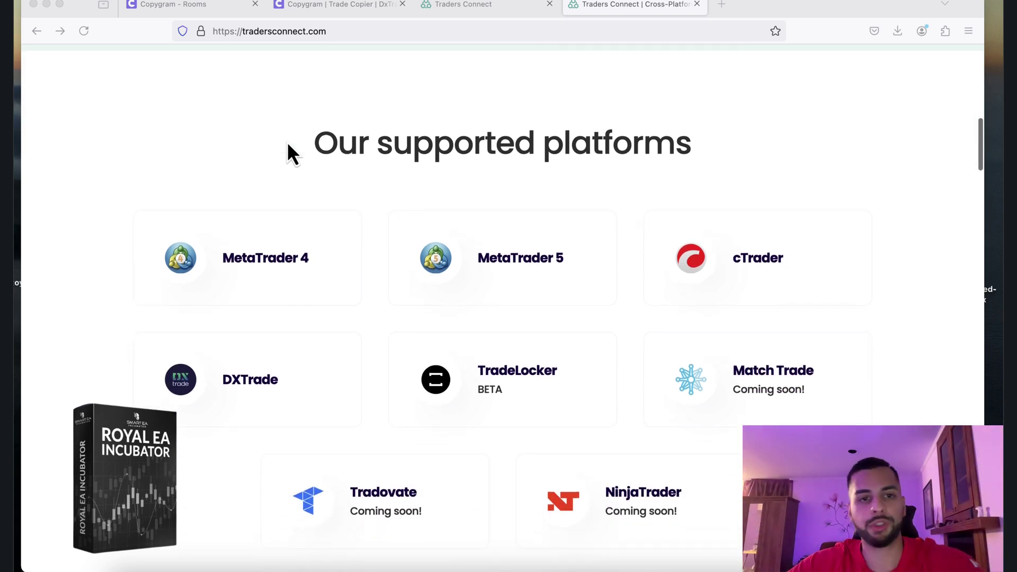
{"action": "scroll", "coordinate": [286, 147], "scroll_direction": "down", "scroll_amount": 1}
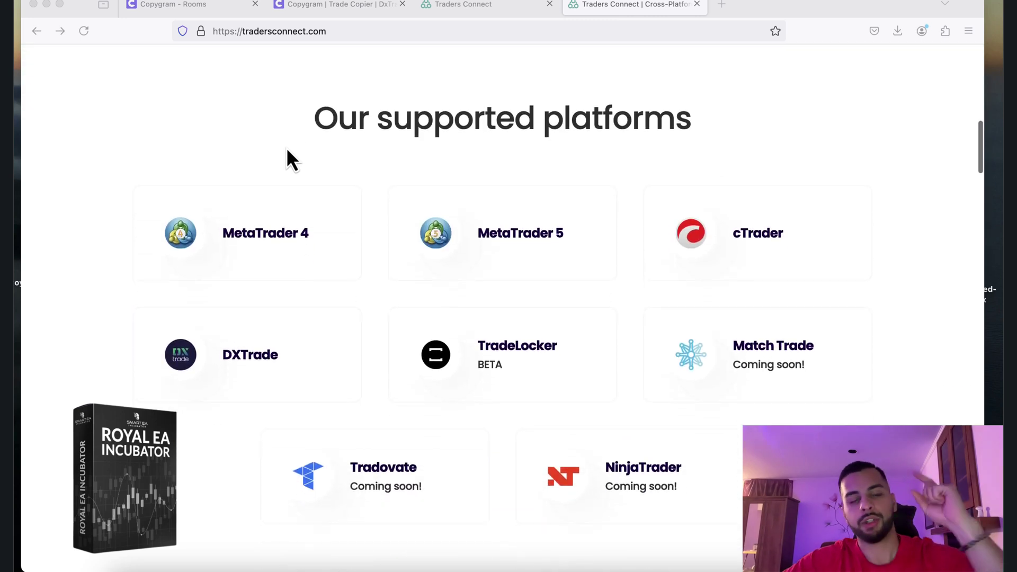
{"action": "scroll", "coordinate": [287, 151], "scroll_direction": "up", "scroll_amount": 1}
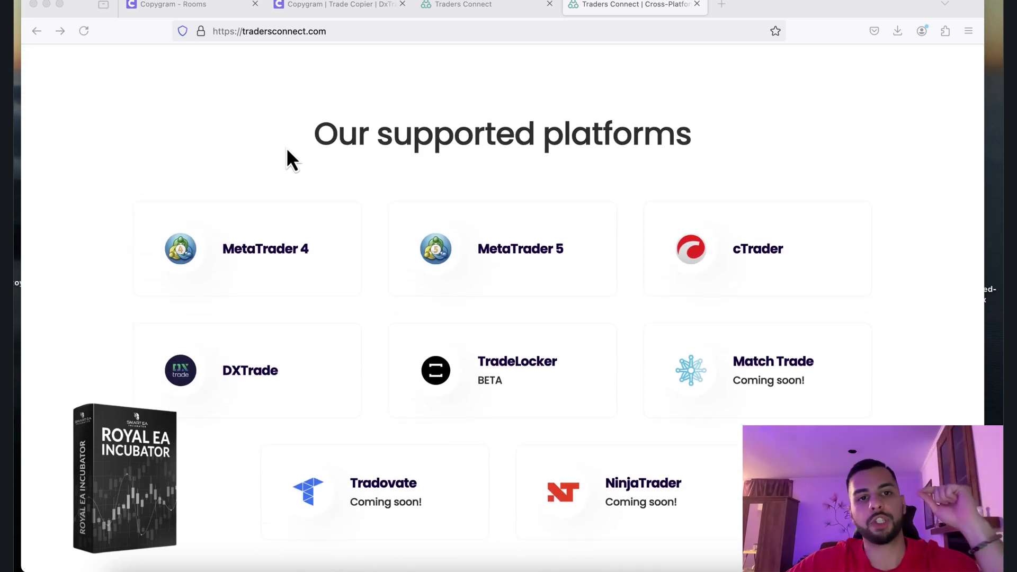
{"action": "left_click", "coordinate": [297, 10]}
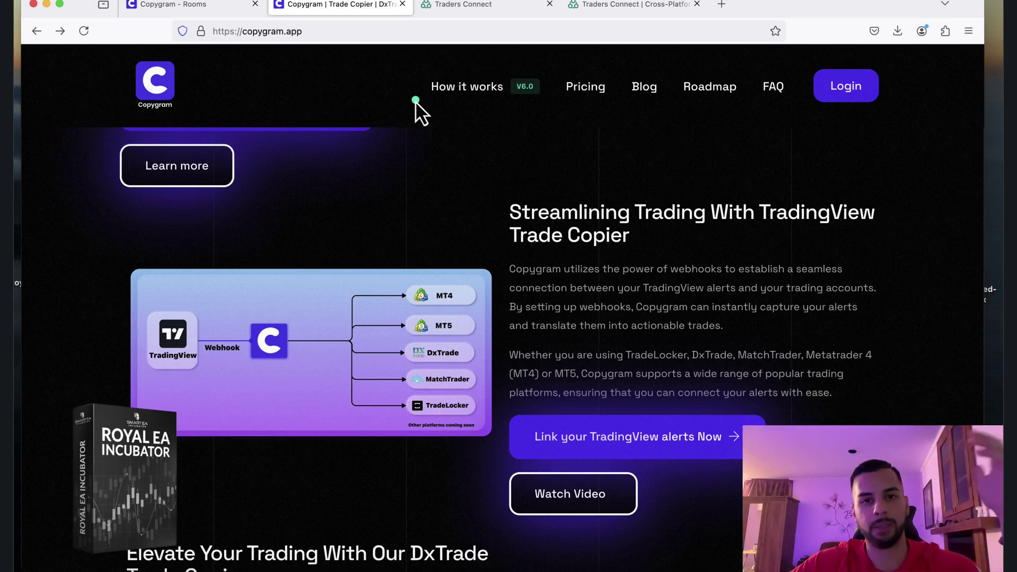
{"action": "scroll", "coordinate": [502, 185], "scroll_direction": "up", "scroll_amount": 5}
{"action": "scroll", "coordinate": [501, 184], "scroll_direction": "up", "scroll_amount": 10}
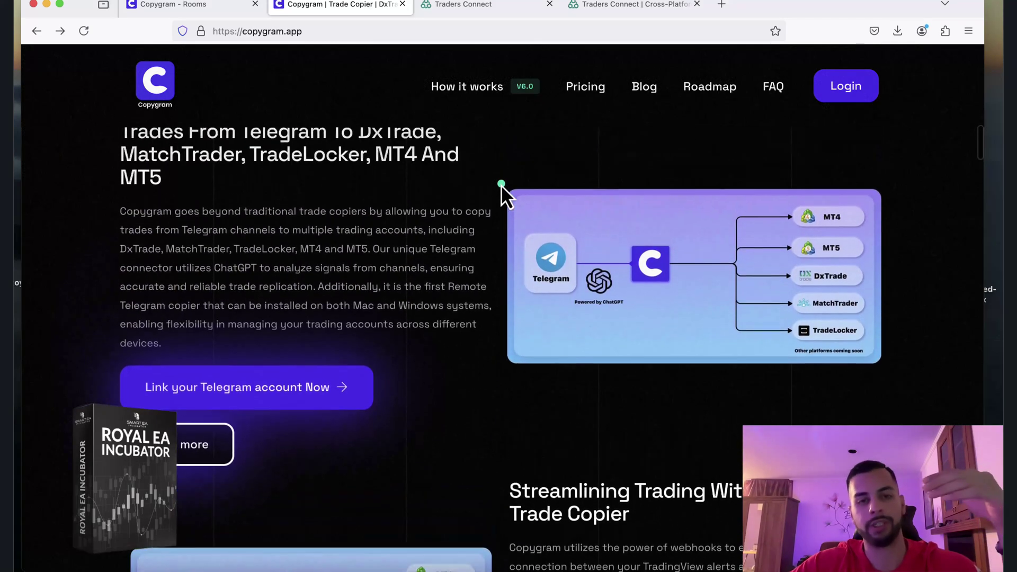
{"action": "scroll", "coordinate": [502, 185], "scroll_direction": "up", "scroll_amount": 15}
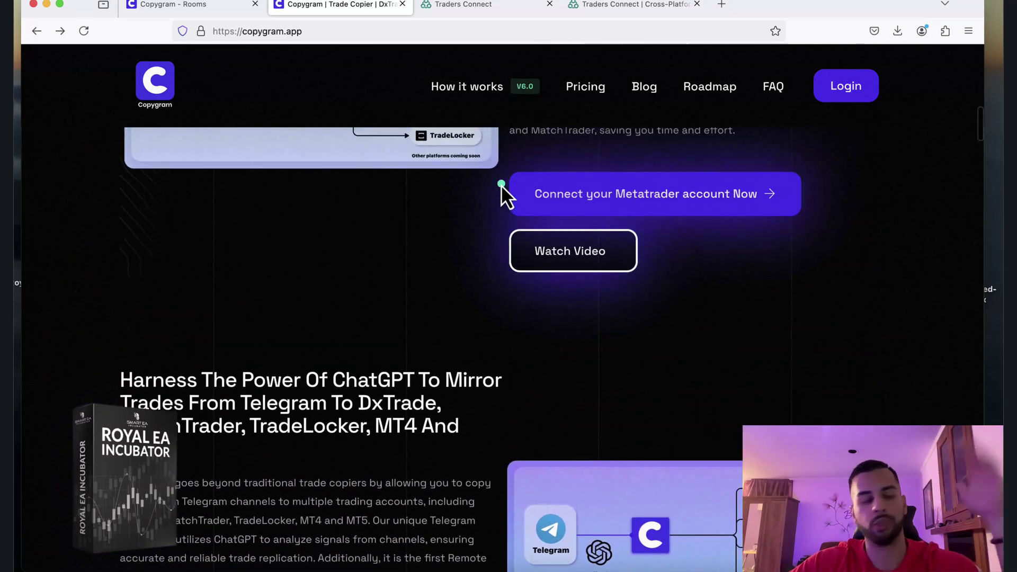
{"action": "scroll", "coordinate": [502, 185], "scroll_direction": "up", "scroll_amount": 9}
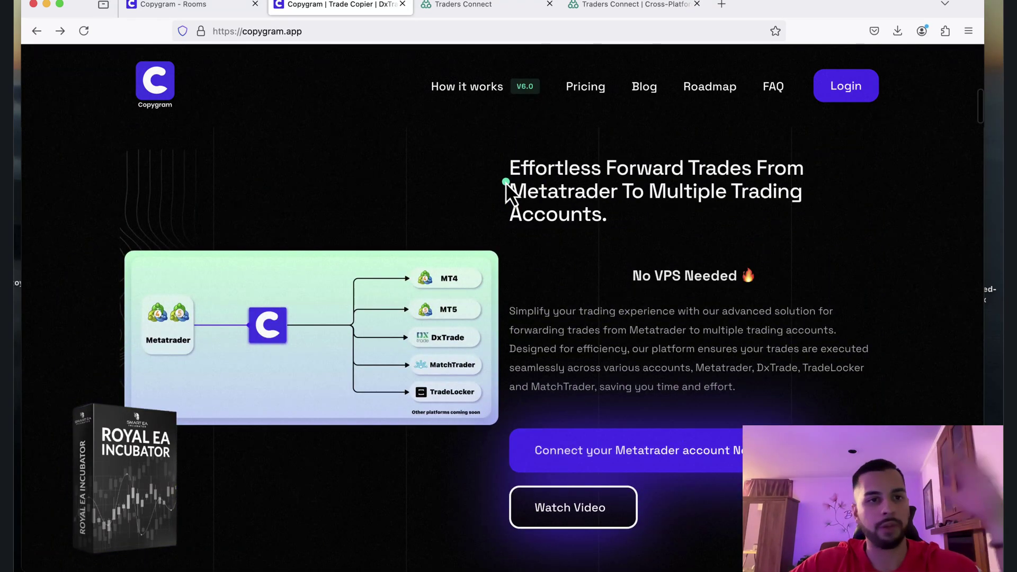
{"action": "scroll", "coordinate": [505, 182], "scroll_direction": "up", "scroll_amount": 20}
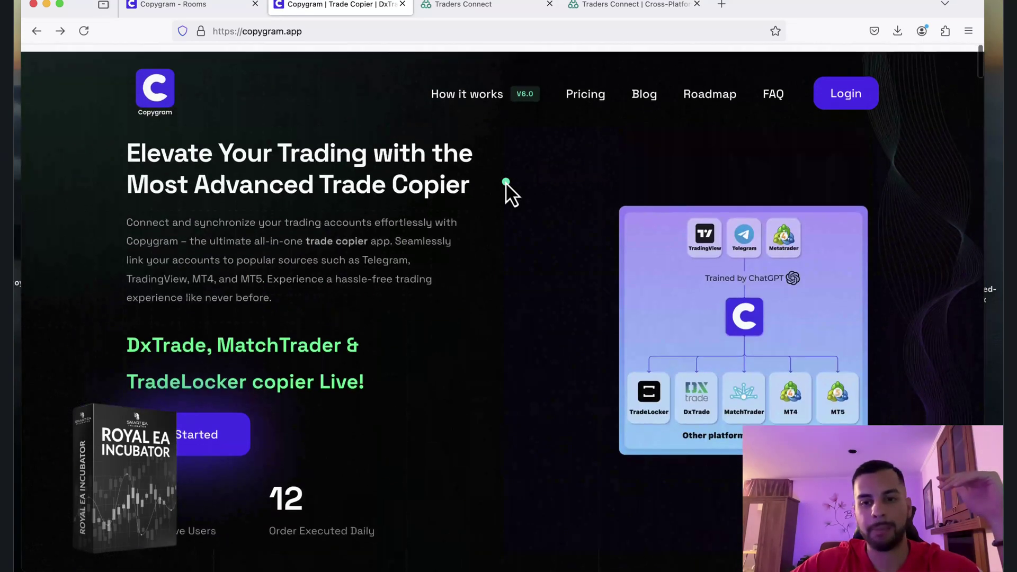
{"action": "scroll", "coordinate": [726, 171], "scroll_direction": "up", "scroll_amount": 2}
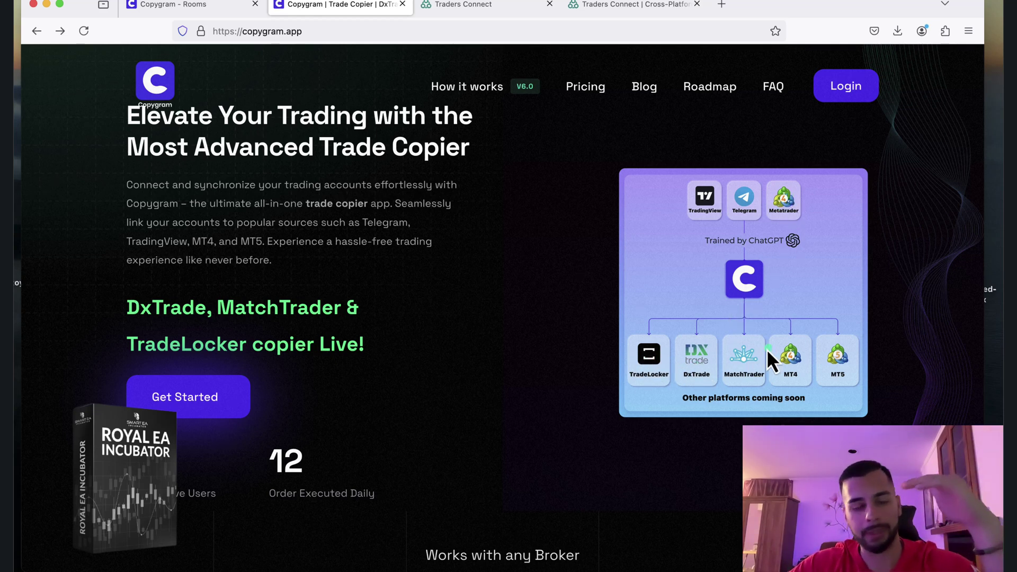
Compare Traders Connect's supported platforms list against the Copygram homepage, ending back on Copygram
{"action": "scroll", "coordinate": [763, 349], "scroll_direction": "down", "scroll_amount": 2}
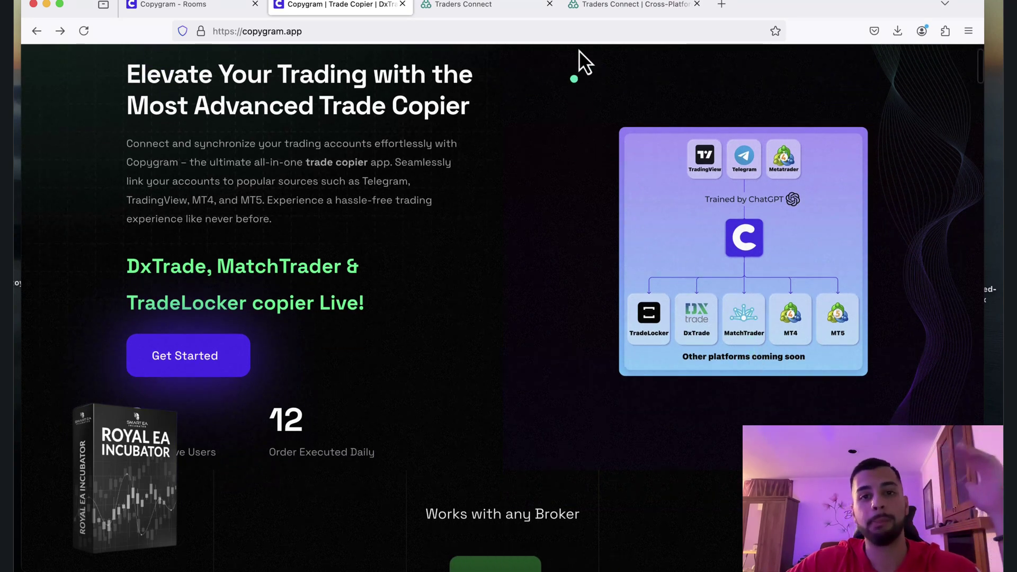
{"action": "left_click", "coordinate": [466, 8]}
{"action": "left_click", "coordinate": [617, 7]}
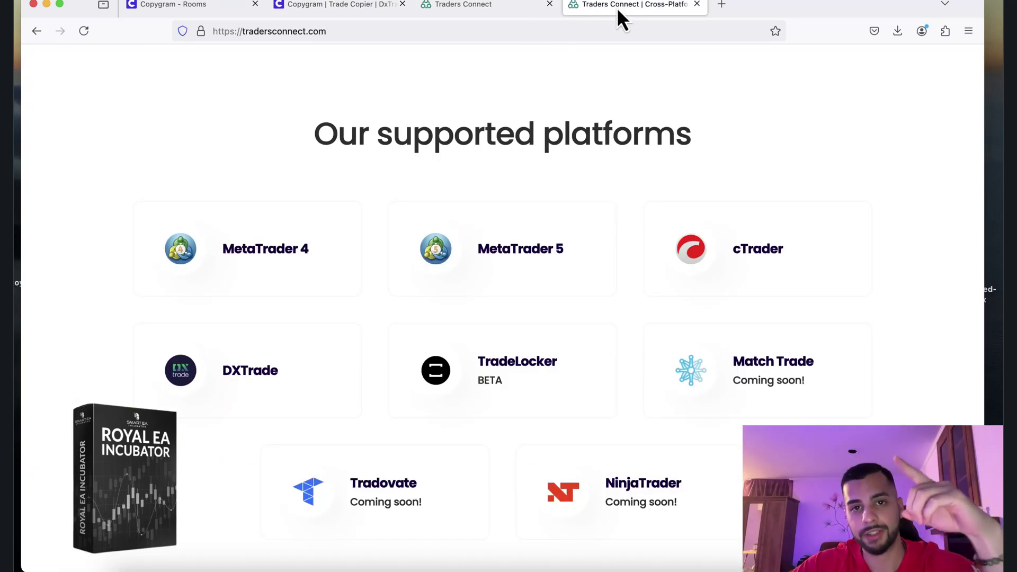
{"action": "left_click", "coordinate": [328, 9]}
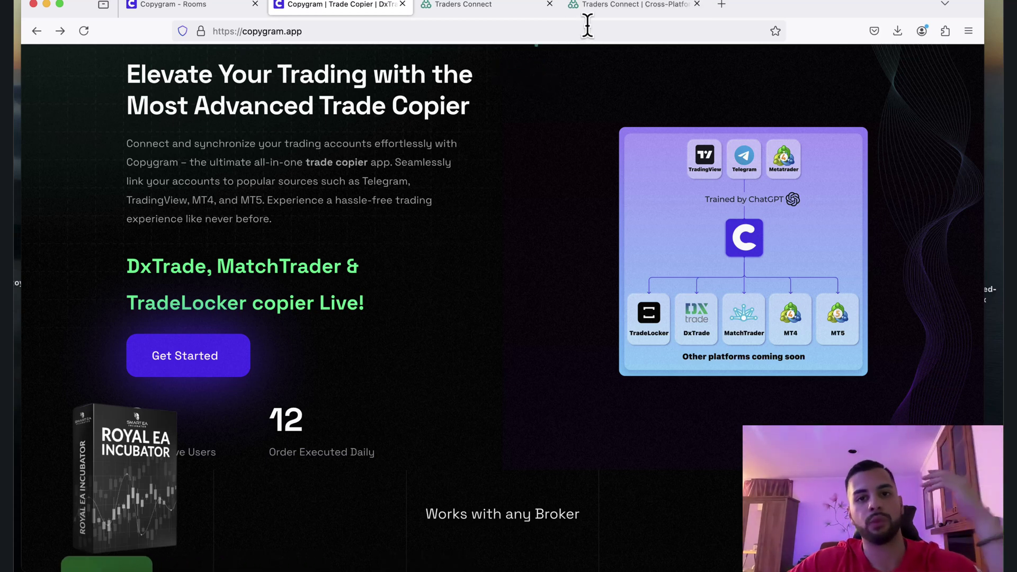
{"action": "left_click", "coordinate": [614, 10]}
{"action": "scroll", "coordinate": [575, 131], "scroll_direction": "down", "scroll_amount": 2}
{"action": "scroll", "coordinate": [575, 132], "scroll_direction": "down", "scroll_amount": 3}
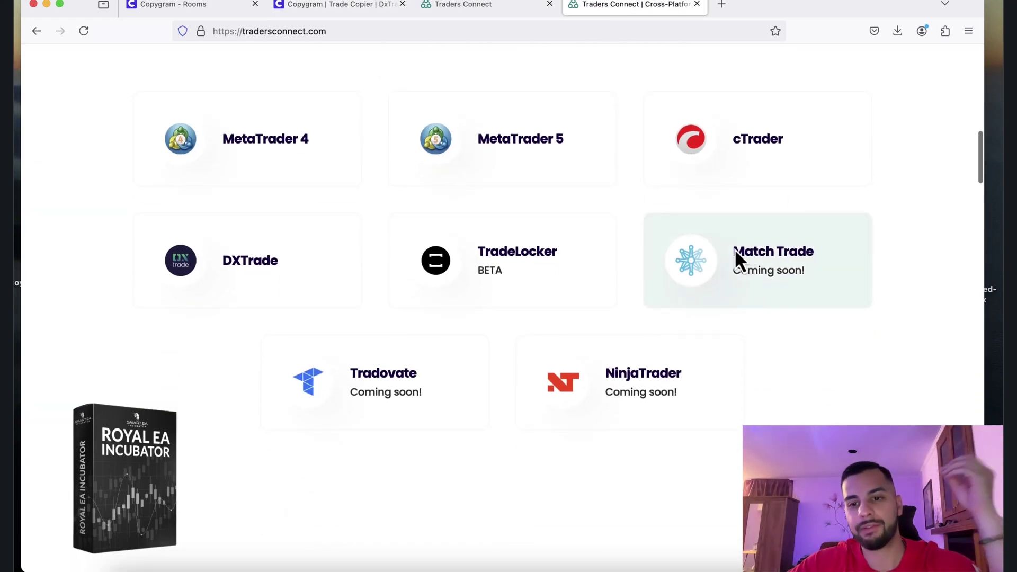
{"action": "left_click_drag", "start_coordinate": [734, 252], "coordinate": [810, 250]}
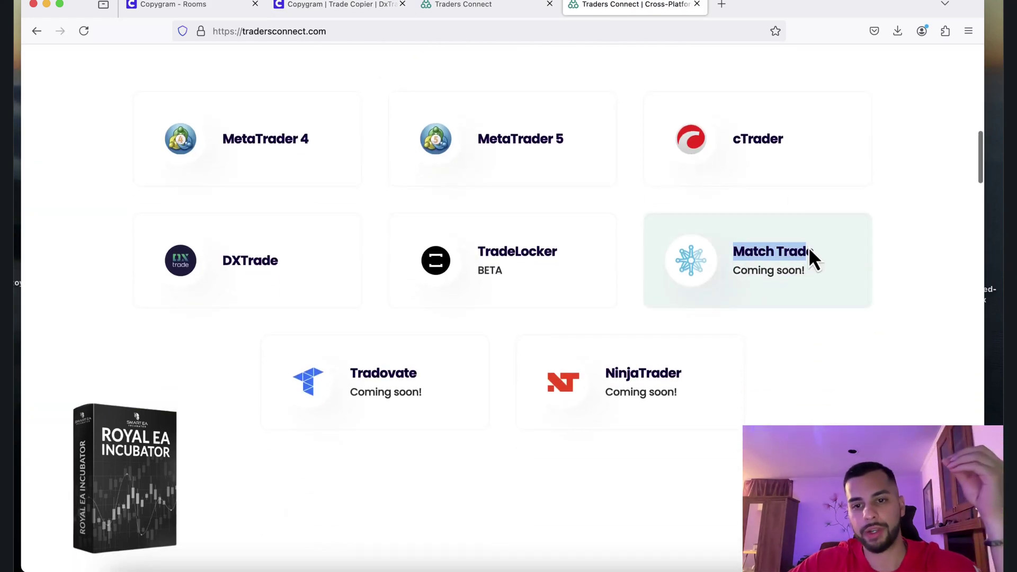
{"action": "left_click", "coordinate": [315, 7]}
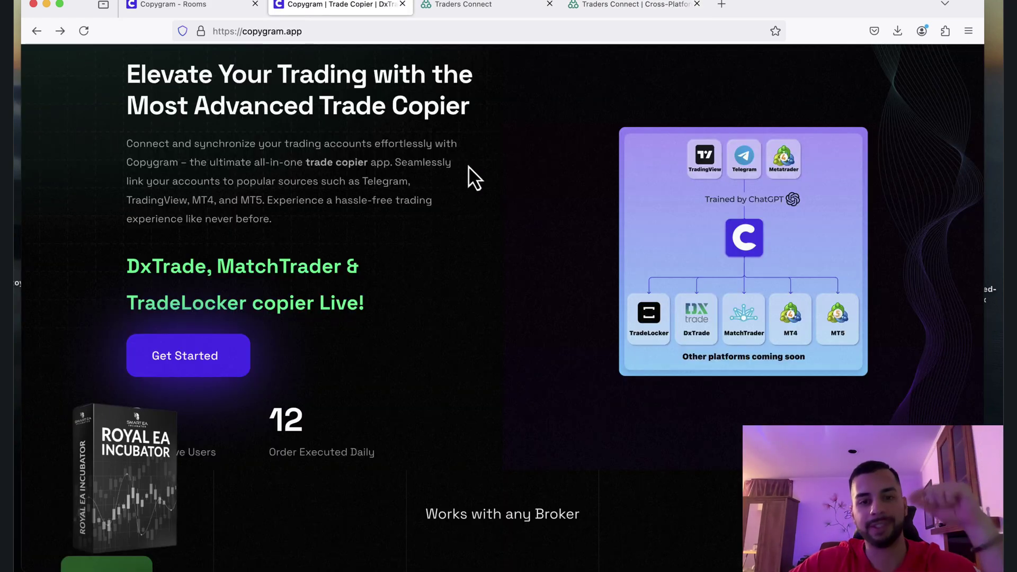
Scroll through the mt4 master room on the Rooms dashboard, then go to Trading accounts
{"action": "left_click", "coordinate": [178, 5]}
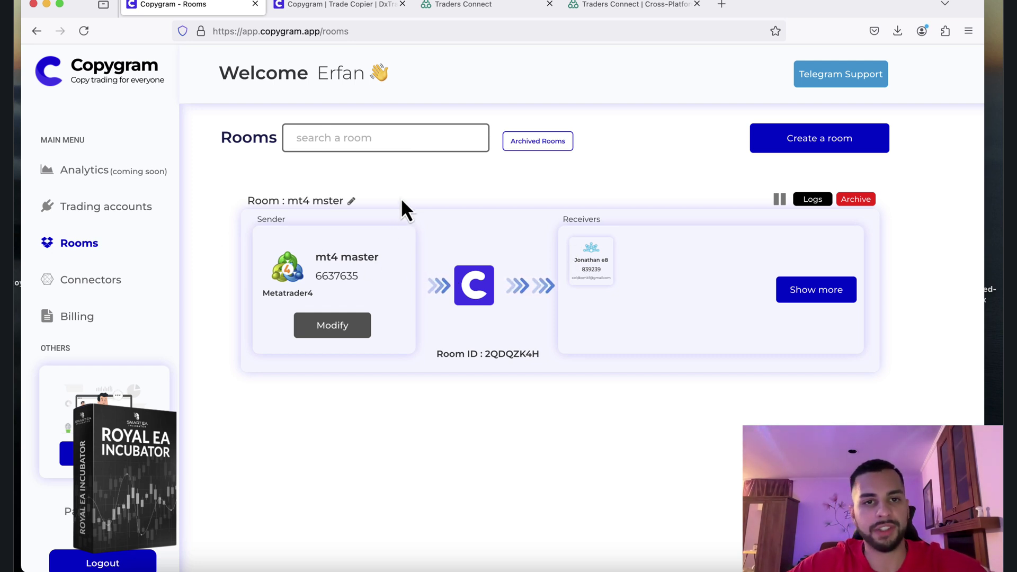
{"action": "scroll", "coordinate": [159, 371], "scroll_direction": "down", "scroll_amount": 2}
{"action": "scroll", "coordinate": [212, 442], "scroll_direction": "down", "scroll_amount": 1}
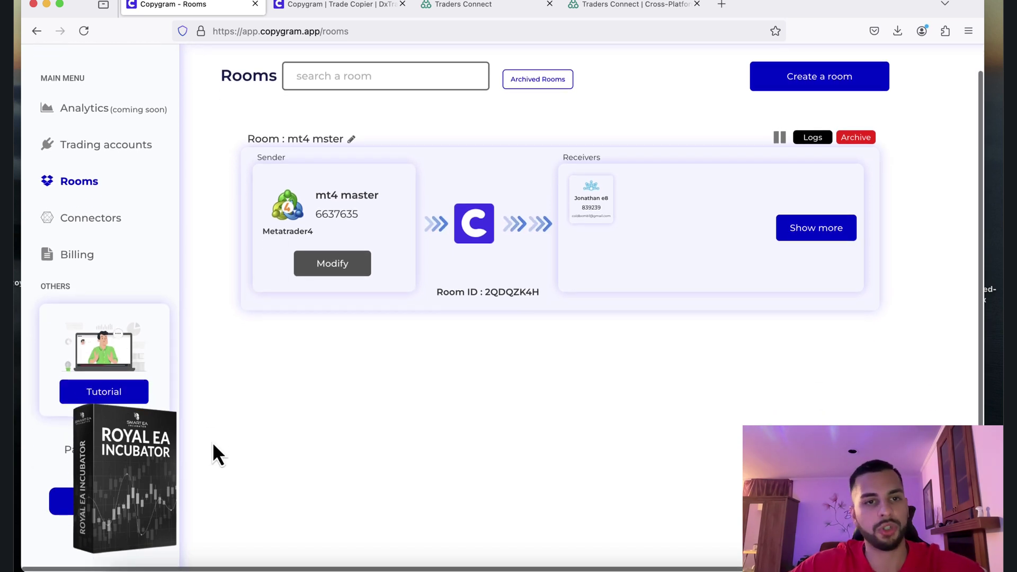
{"action": "scroll", "coordinate": [213, 442], "scroll_direction": "up", "scroll_amount": 3}
{"action": "scroll", "coordinate": [212, 427], "scroll_direction": "up", "scroll_amount": 1}
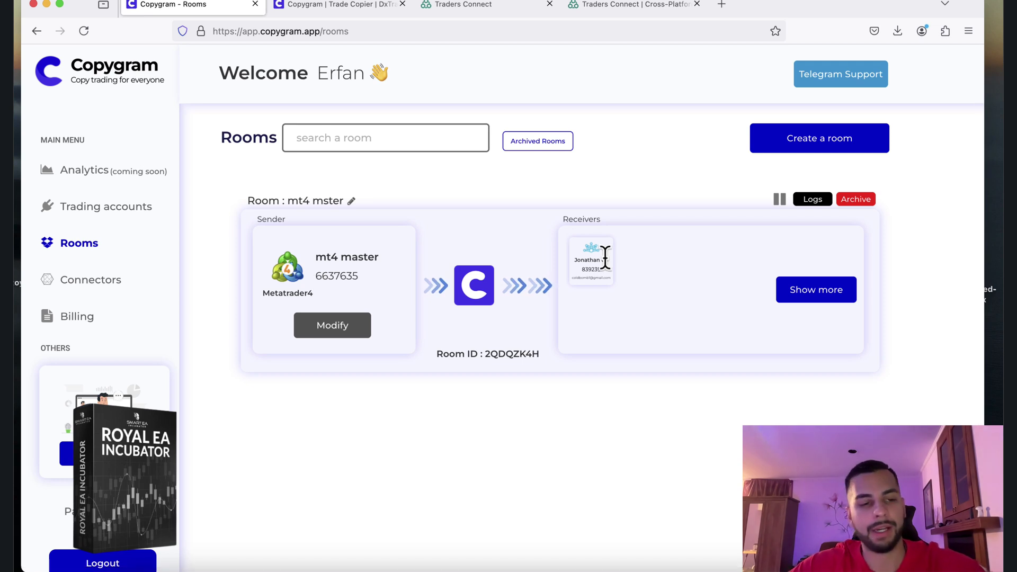
{"action": "scroll", "coordinate": [111, 219], "scroll_direction": "down", "scroll_amount": 1}
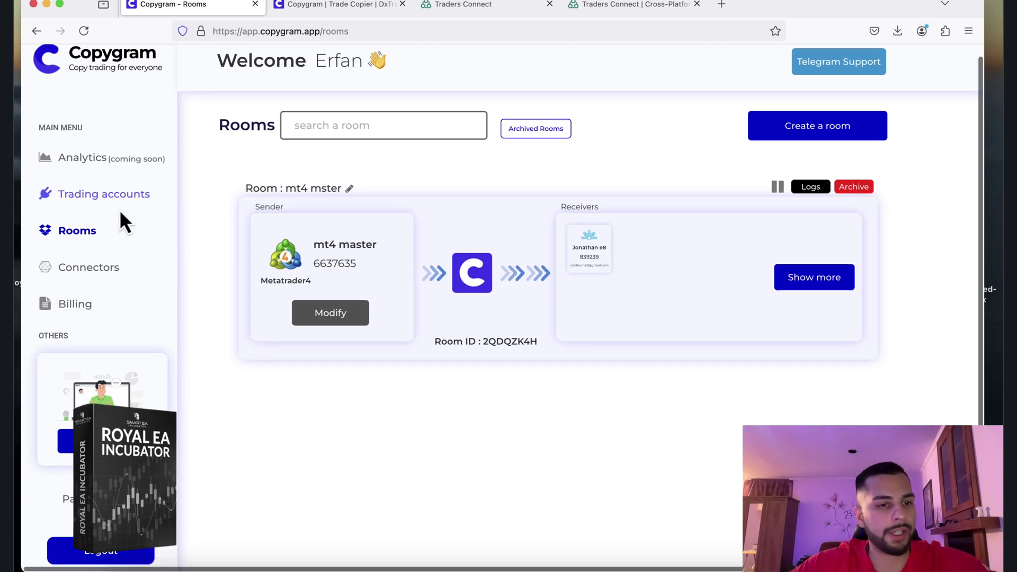
{"action": "left_click", "coordinate": [104, 197]}
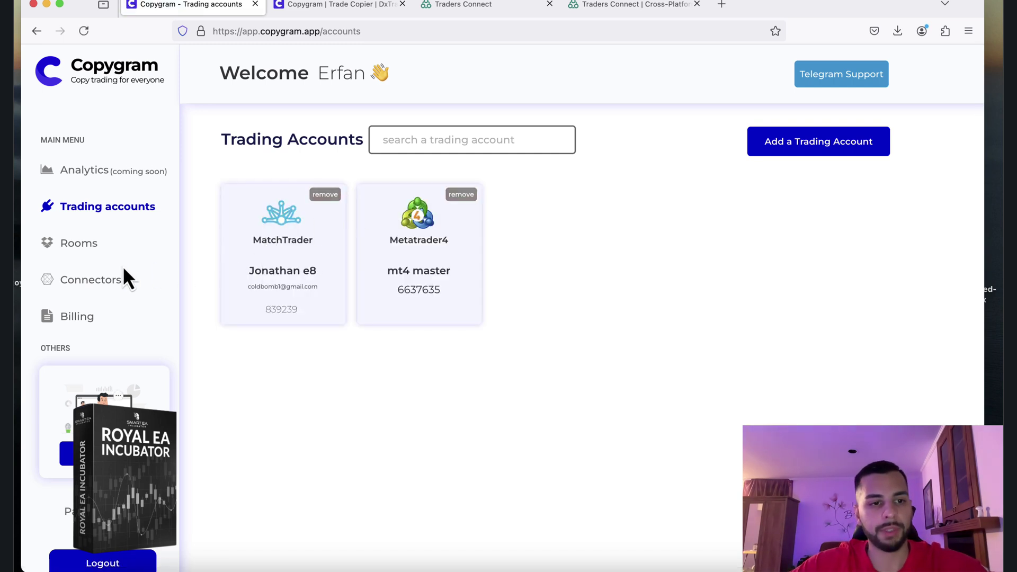
Leave the MatchTrader and MetaTrader 4 account cards and return to the Rooms page
{"action": "left_click", "coordinate": [96, 248]}
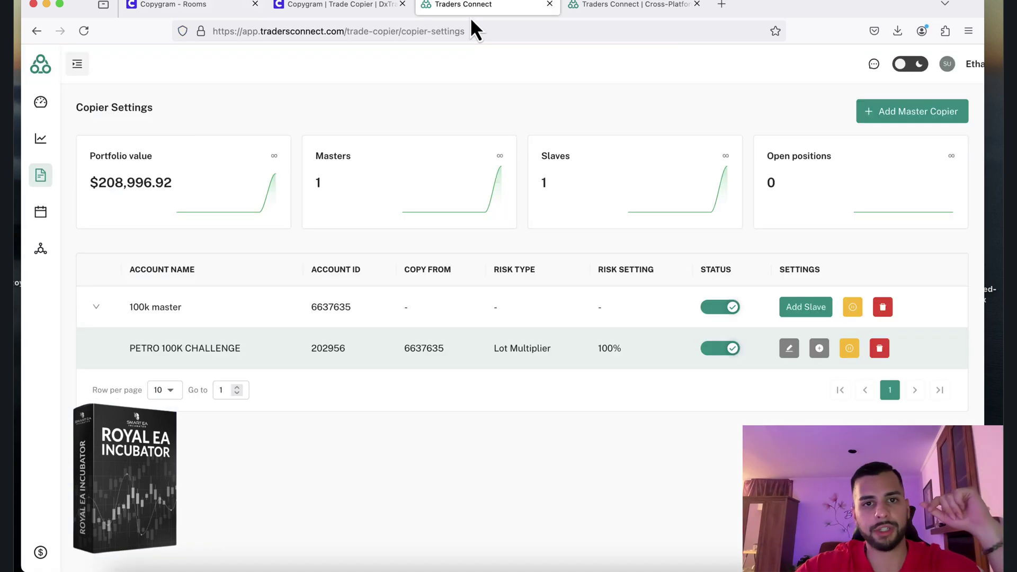
{"action": "left_click", "coordinate": [39, 139]}
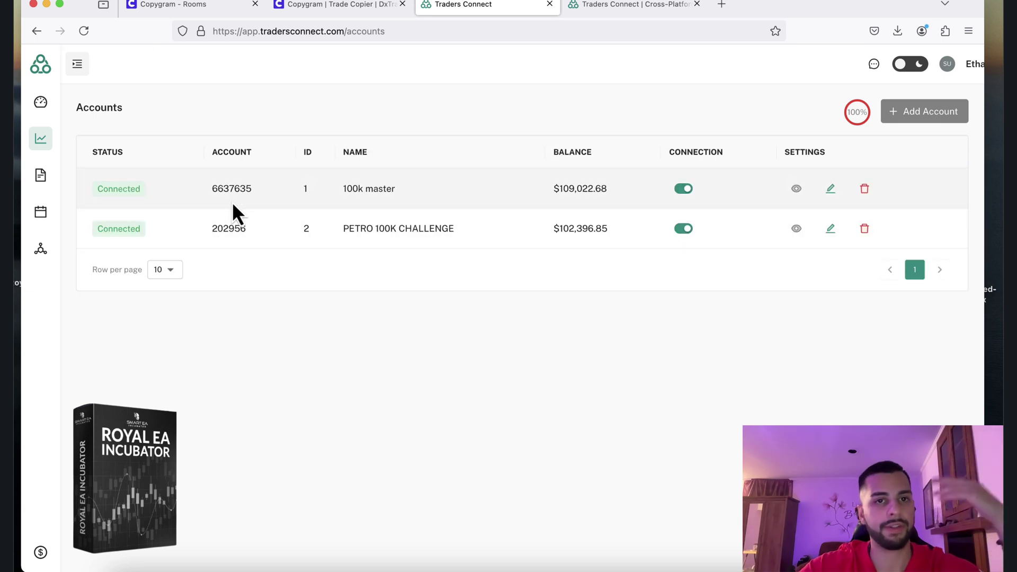
{"action": "mouse_move", "coordinate": [42, 176]}
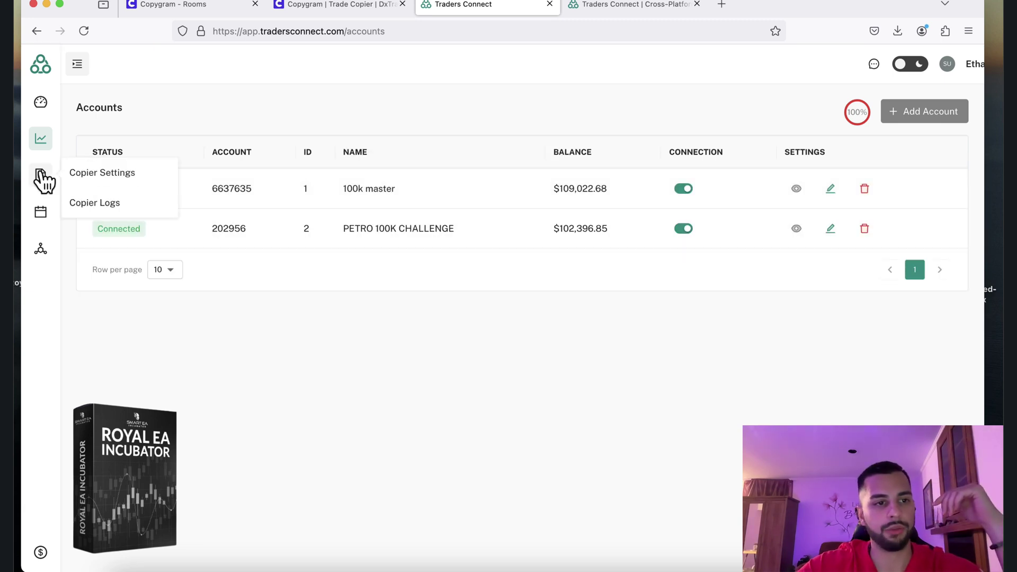
{"action": "left_click", "coordinate": [85, 175]}
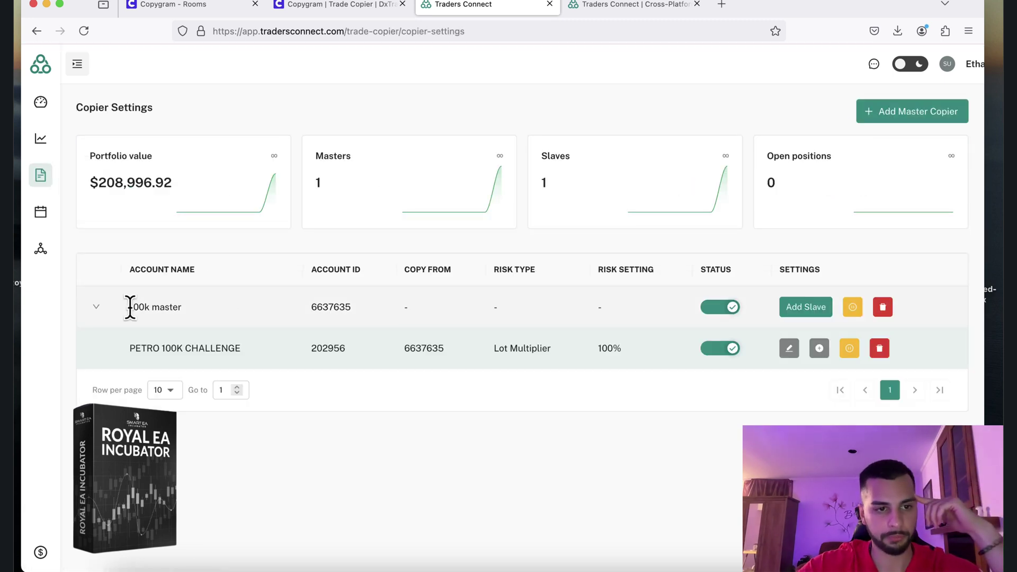
{"action": "left_click_drag", "start_coordinate": [130, 308], "coordinate": [173, 306]}
{"action": "left_click", "coordinate": [178, 306]}
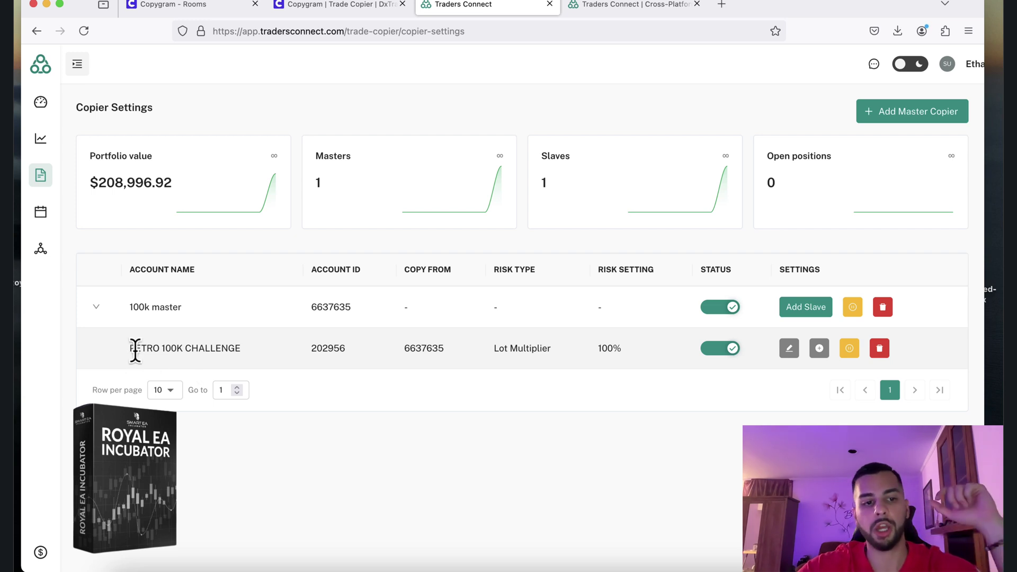
{"action": "left_click_drag", "start_coordinate": [133, 348], "coordinate": [229, 348]}
{"action": "left_click", "coordinate": [231, 349]}
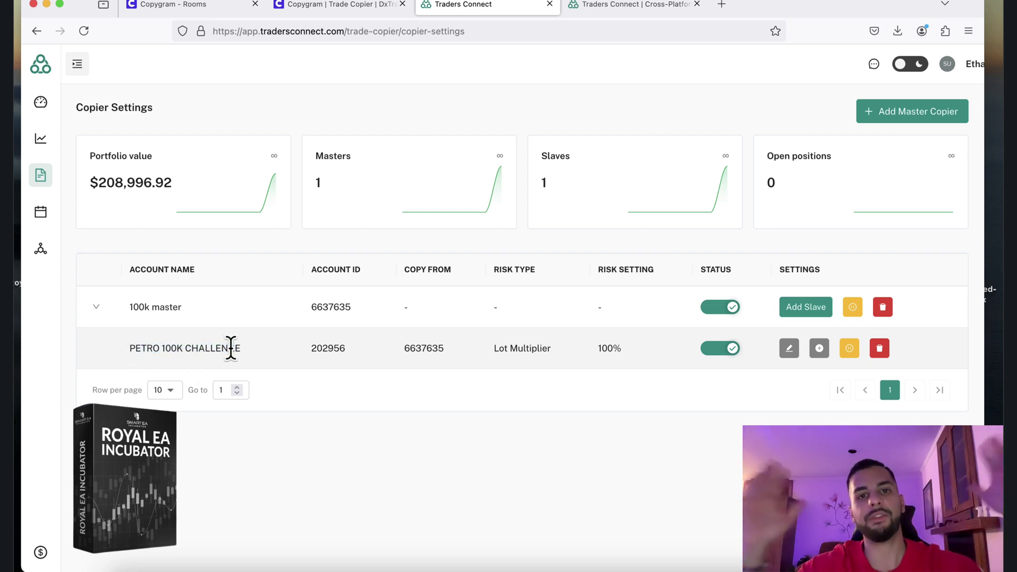
Scroll the Traders Connect site to 'Pricing made easy' and highlight the $10 Premium price
{"action": "left_click", "coordinate": [590, 6]}
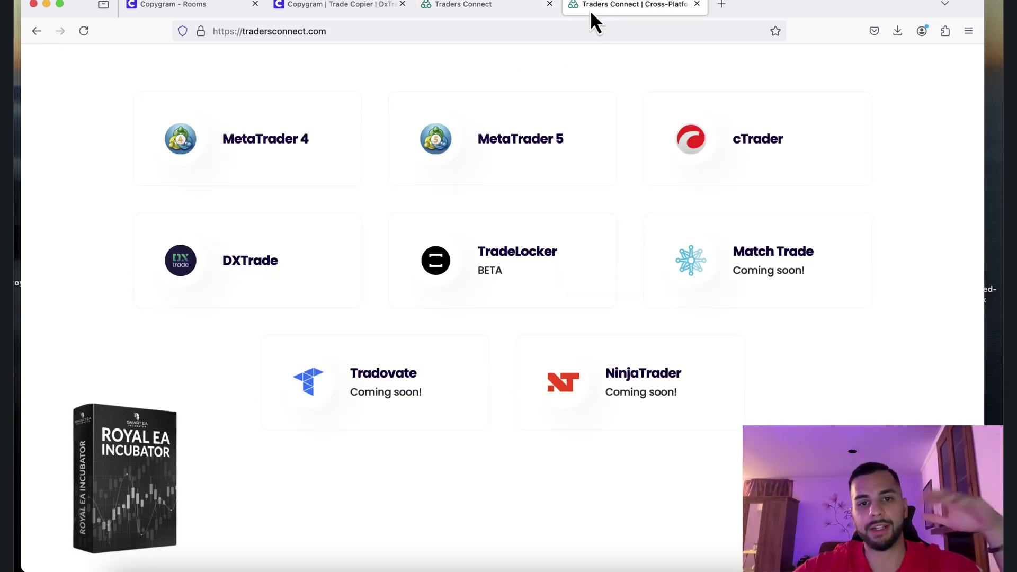
{"action": "scroll", "coordinate": [516, 149], "scroll_direction": "down", "scroll_amount": 10}
{"action": "scroll", "coordinate": [515, 147], "scroll_direction": "down", "scroll_amount": 6}
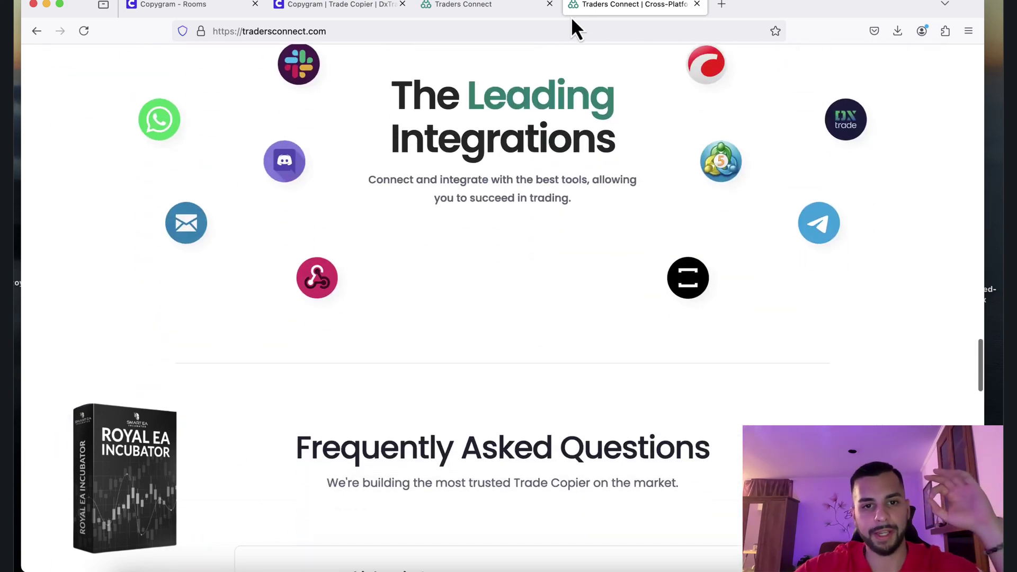
{"action": "scroll", "coordinate": [516, 211], "scroll_direction": "down", "scroll_amount": 15}
{"action": "scroll", "coordinate": [515, 211], "scroll_direction": "up", "scroll_amount": 10}
{"action": "scroll", "coordinate": [516, 210], "scroll_direction": "down", "scroll_amount": 4}
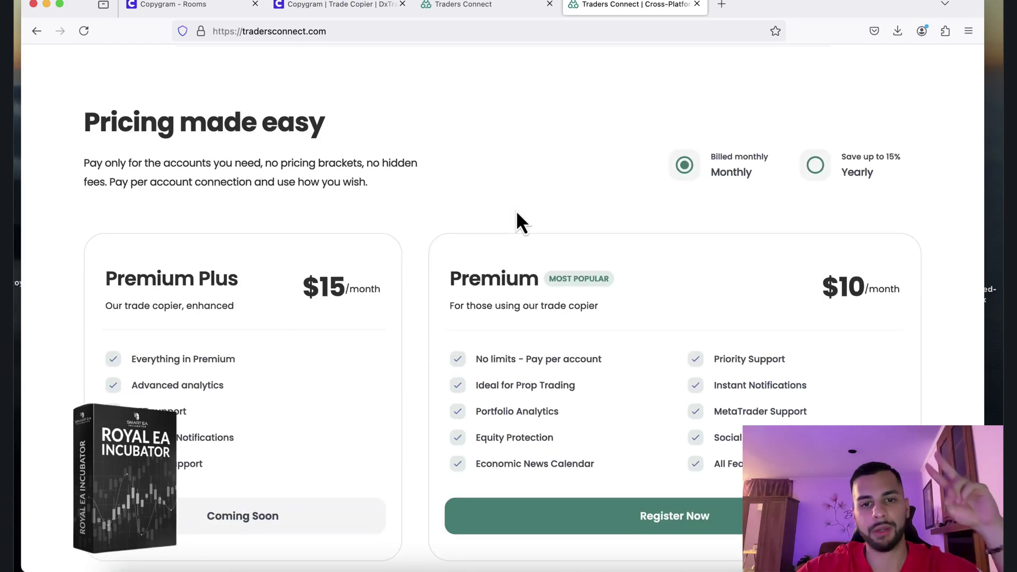
{"action": "left_click_drag", "start_coordinate": [818, 288], "coordinate": [879, 290]}
{"action": "left_click", "coordinate": [880, 290]}
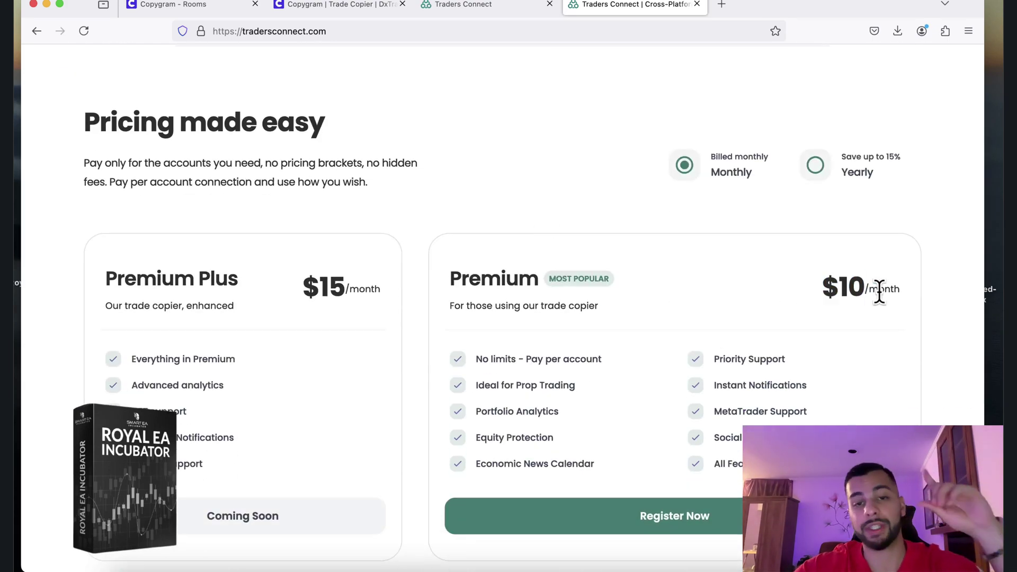
Show Copygram's Basic $30, Regular $49 and Advanced $99 pricing cards, highlighting Advanced's Monthly label
{"action": "left_click", "coordinate": [351, 8]}
{"action": "scroll", "coordinate": [398, 209], "scroll_direction": "down", "scroll_amount": 10}
{"action": "scroll", "coordinate": [363, 208], "scroll_direction": "down", "scroll_amount": 15}
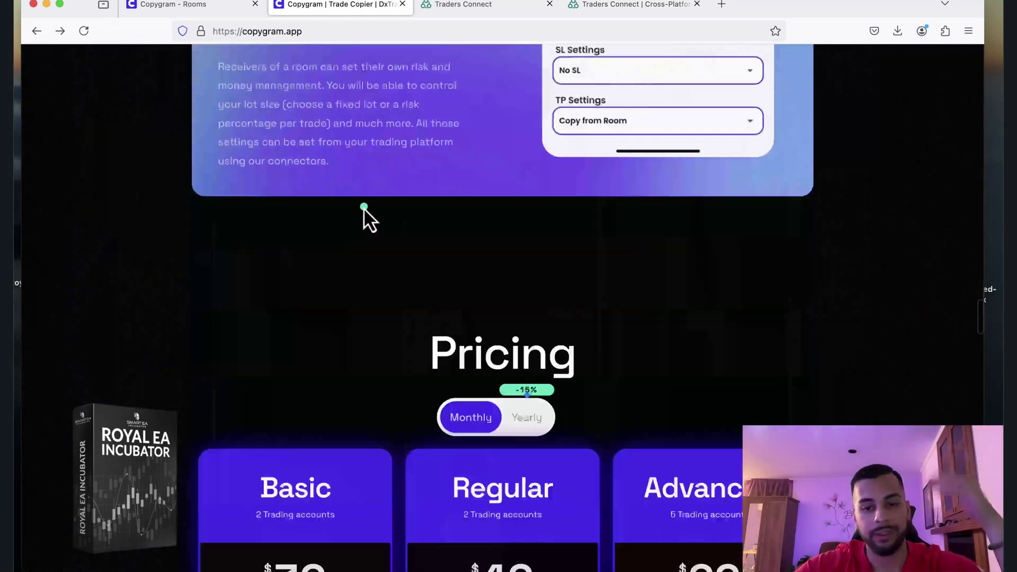
{"action": "scroll", "coordinate": [363, 201], "scroll_direction": "up", "scroll_amount": 5}
{"action": "scroll", "coordinate": [363, 194], "scroll_direction": "up", "scroll_amount": 4}
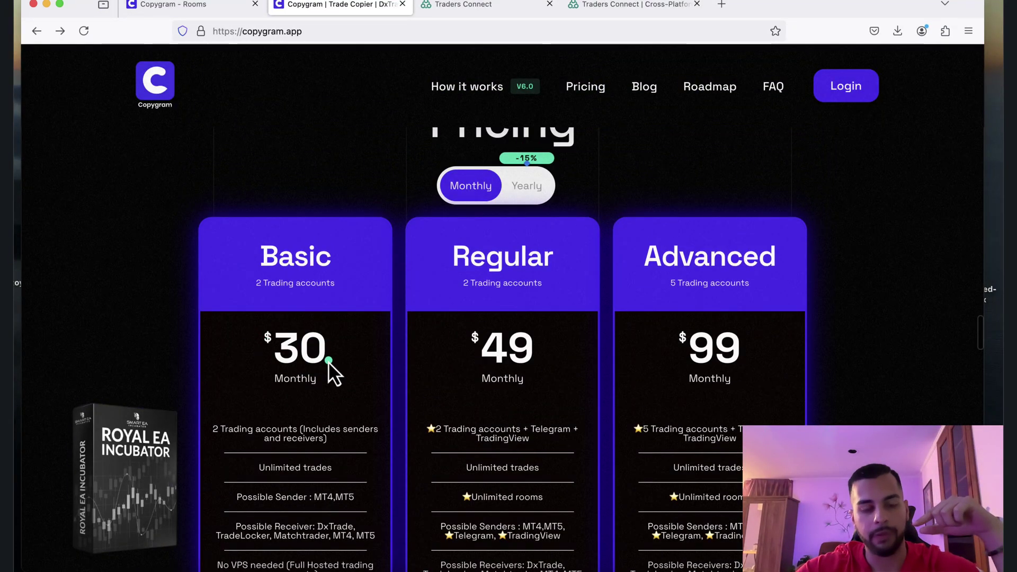
{"action": "scroll", "coordinate": [329, 361], "scroll_direction": "down", "scroll_amount": 3}
{"action": "scroll", "coordinate": [219, 284], "scroll_direction": "up", "scroll_amount": 2}
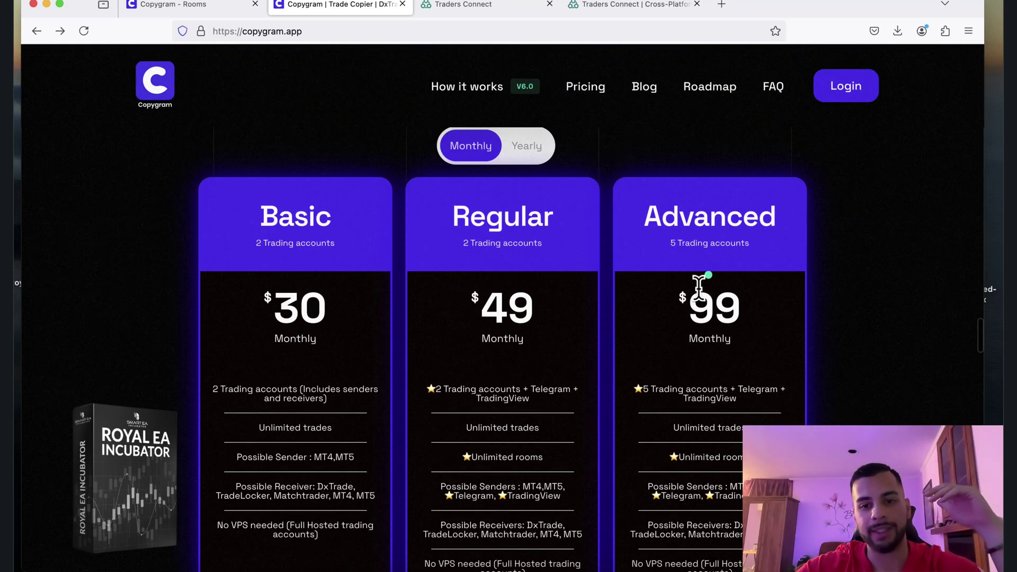
{"action": "left_click_drag", "start_coordinate": [710, 308], "coordinate": [751, 346]}
{"action": "left_click", "coordinate": [750, 345]}
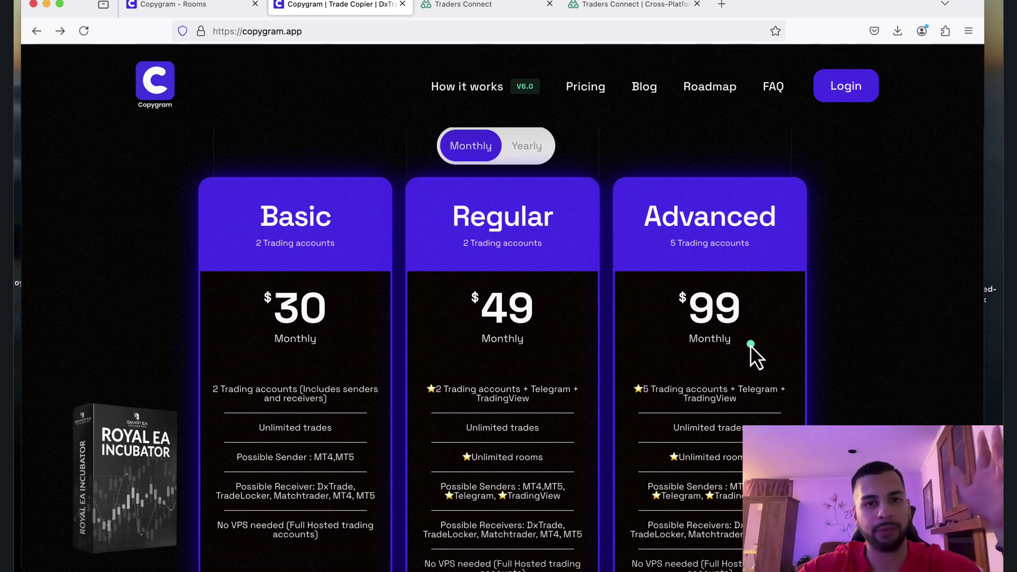
Scroll back up through Copygram's feature sections
{"action": "scroll", "coordinate": [660, 306], "scroll_direction": "up", "scroll_amount": 10}
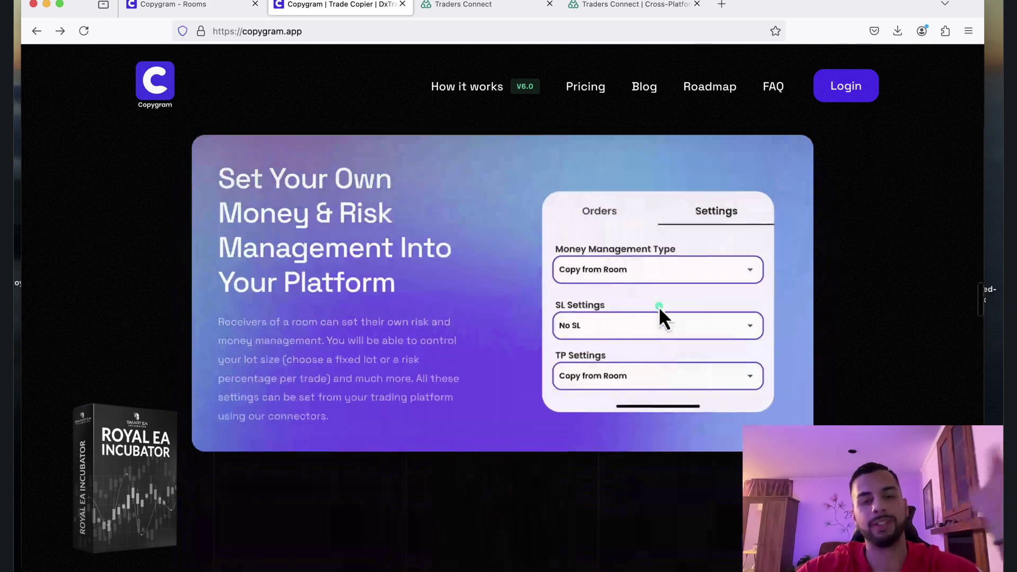
{"action": "scroll", "coordinate": [658, 307], "scroll_direction": "up", "scroll_amount": 15}
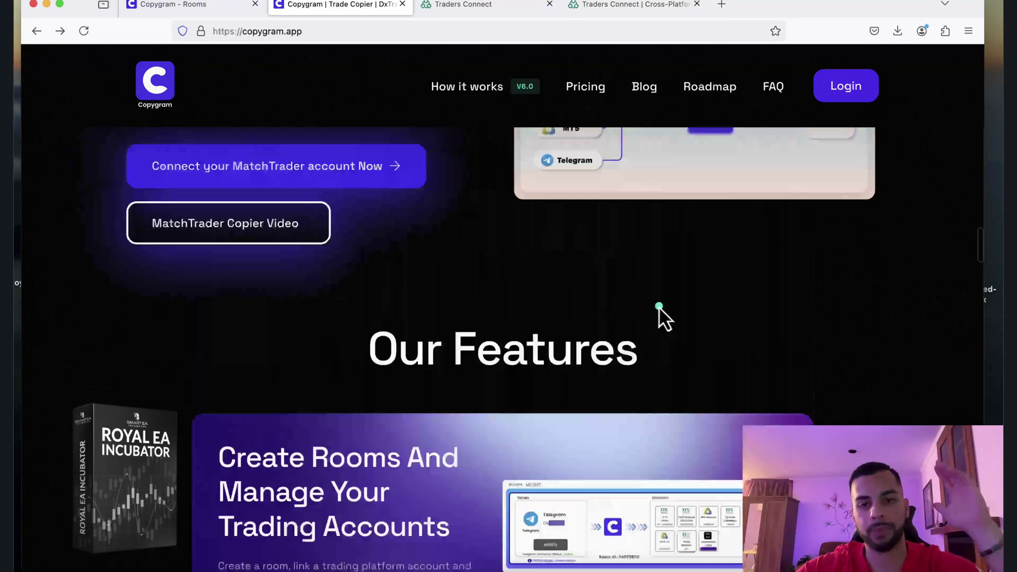
{"action": "scroll", "coordinate": [659, 306], "scroll_direction": "down", "scroll_amount": 5}
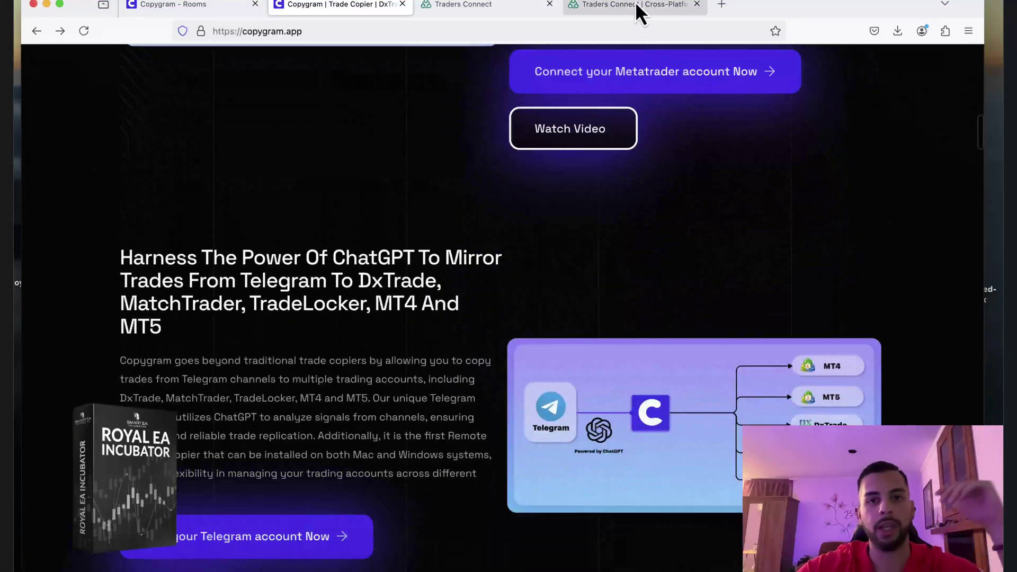
Scroll Traders Connect's site to the supported platforms grid, then return to Copier Settings
{"action": "left_click", "coordinate": [636, 5]}
{"action": "scroll", "coordinate": [519, 308], "scroll_direction": "down", "scroll_amount": 10}
{"action": "scroll", "coordinate": [515, 312], "scroll_direction": "up", "scroll_amount": 20}
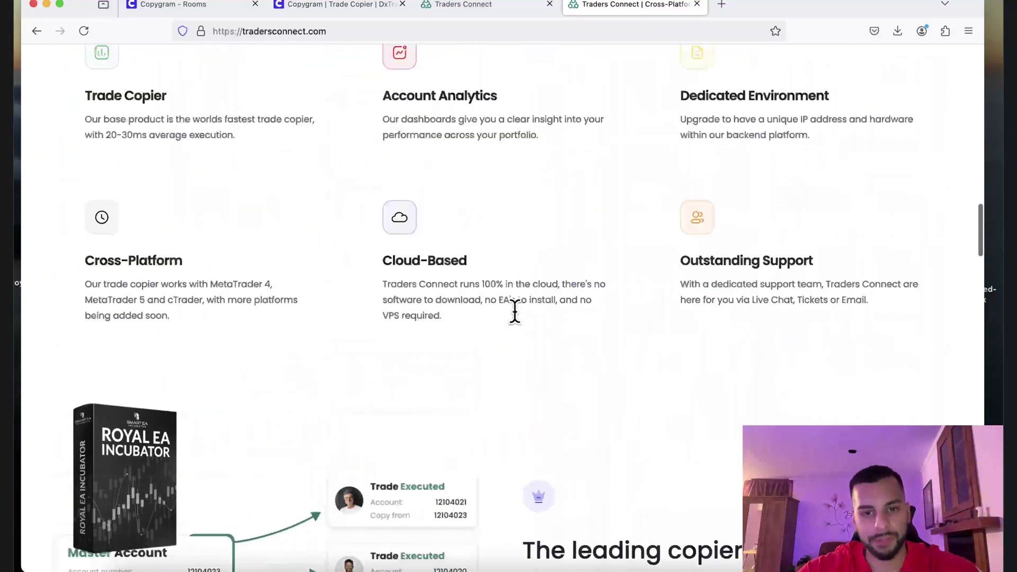
{"action": "scroll", "coordinate": [516, 312], "scroll_direction": "down", "scroll_amount": 8}
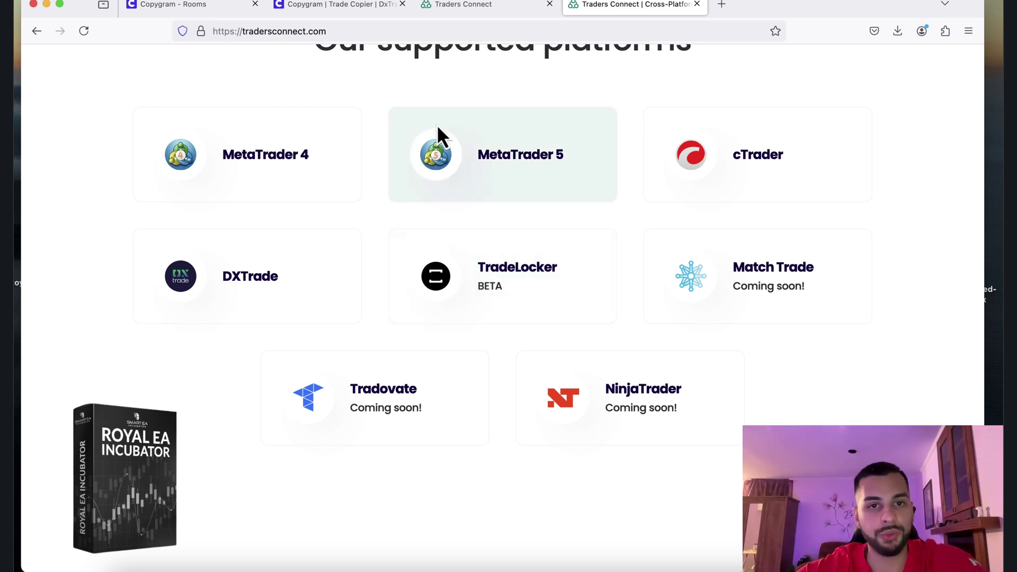
{"action": "left_click", "coordinate": [451, 6]}
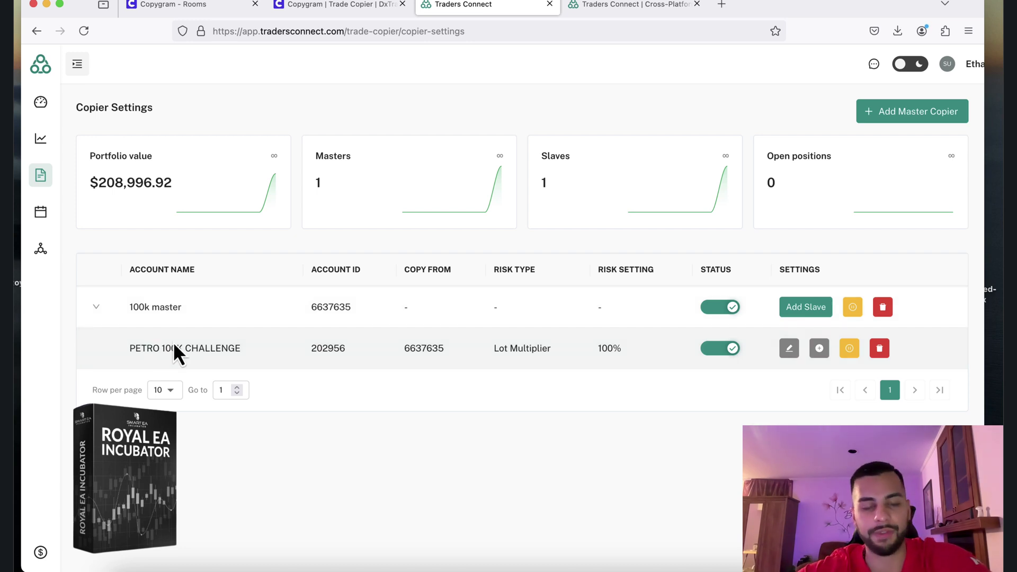
{"action": "mouse_move", "coordinate": [40, 176]}
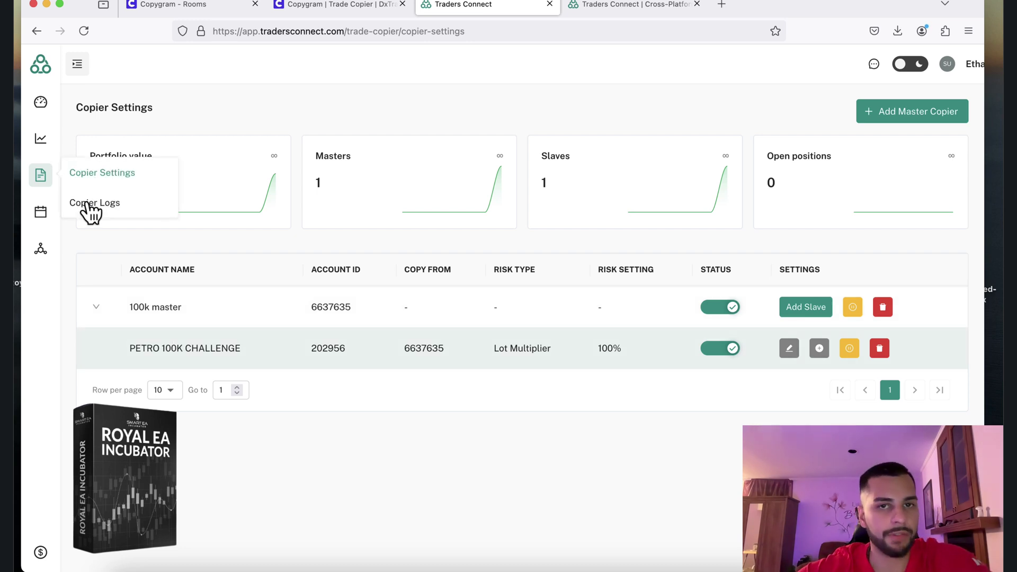